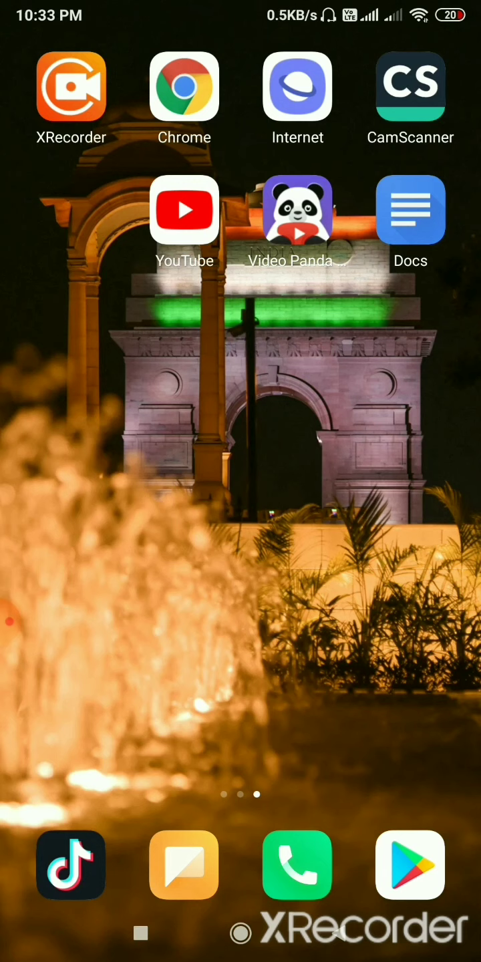
# Step: Launch Google Play Store from the home-screen dock, showing its recommended games
pyautogui.click(30, 621)
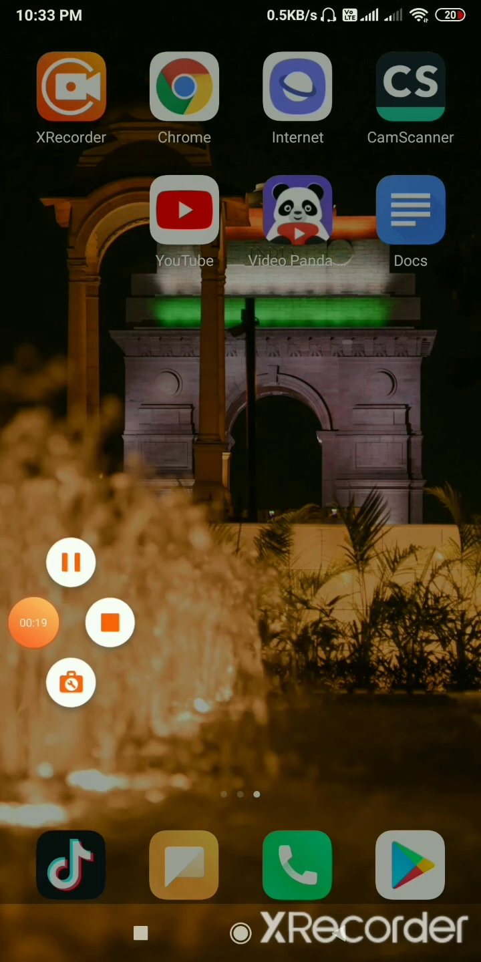
pyautogui.click(25, 693)
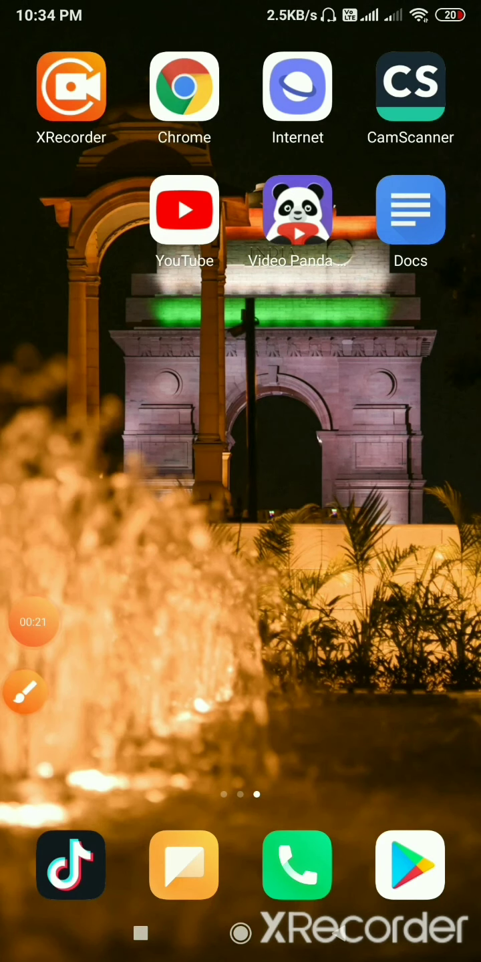
pyautogui.click(25, 693)
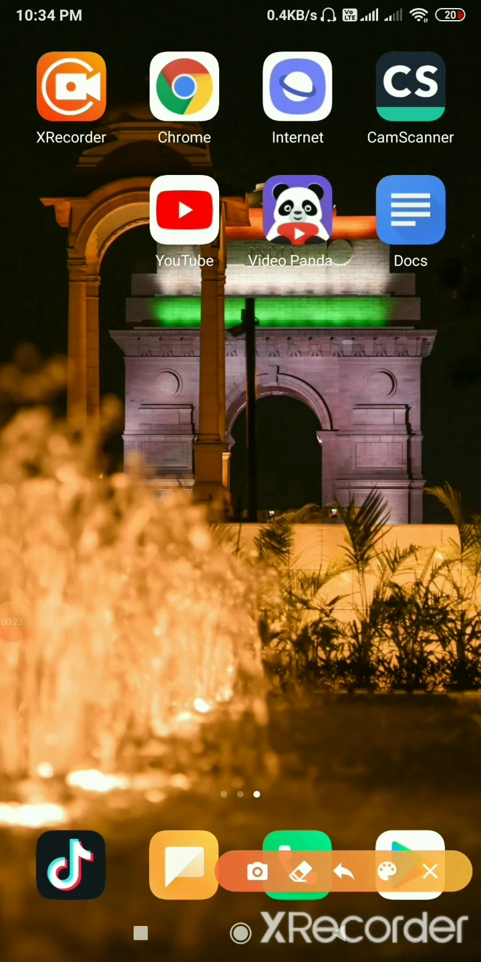
pyautogui.click(429, 871)
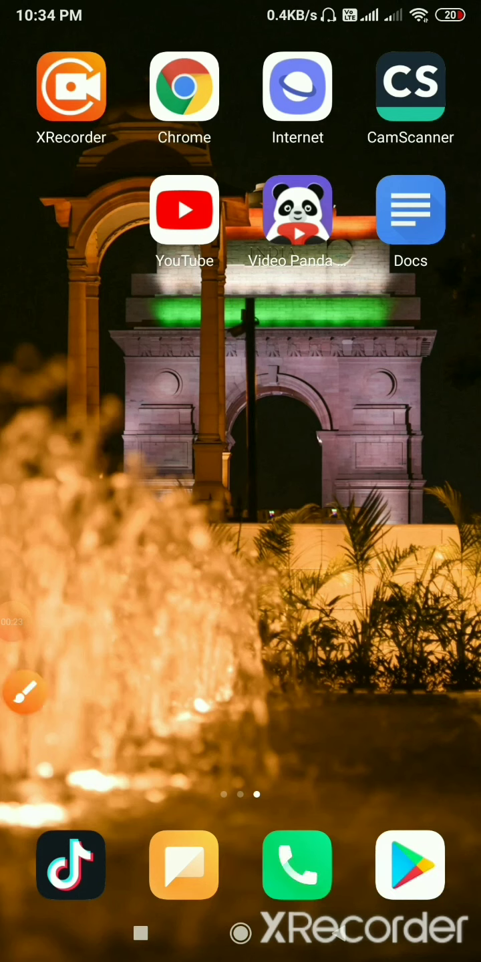
pyautogui.click(26, 693)
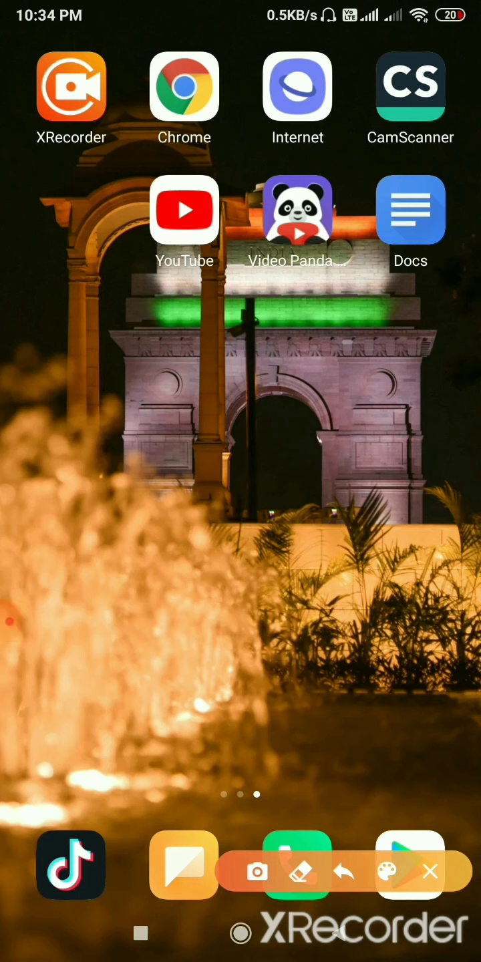
pyautogui.moveTo(422, 781); pyautogui.dragTo(348, 844)
pyautogui.moveTo(458, 846); pyautogui.dragTo(422, 788)
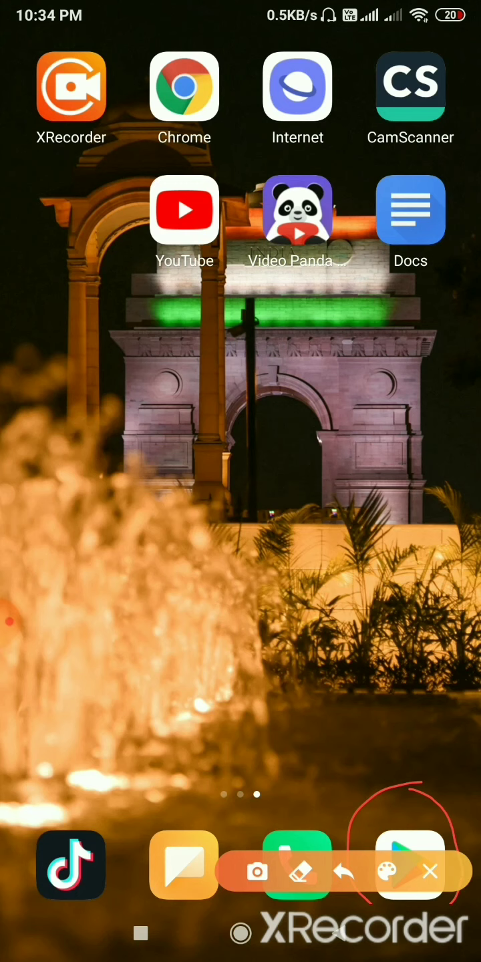
pyautogui.click(429, 871)
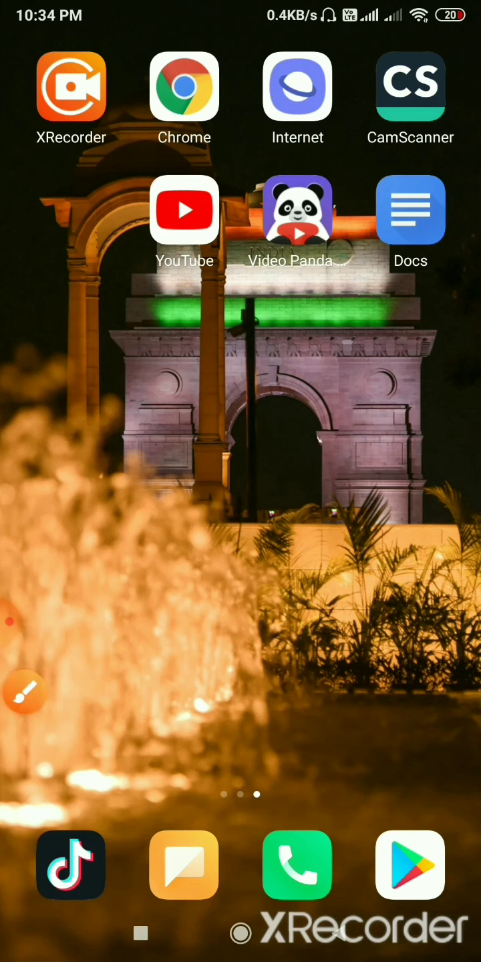
pyautogui.click(411, 865)
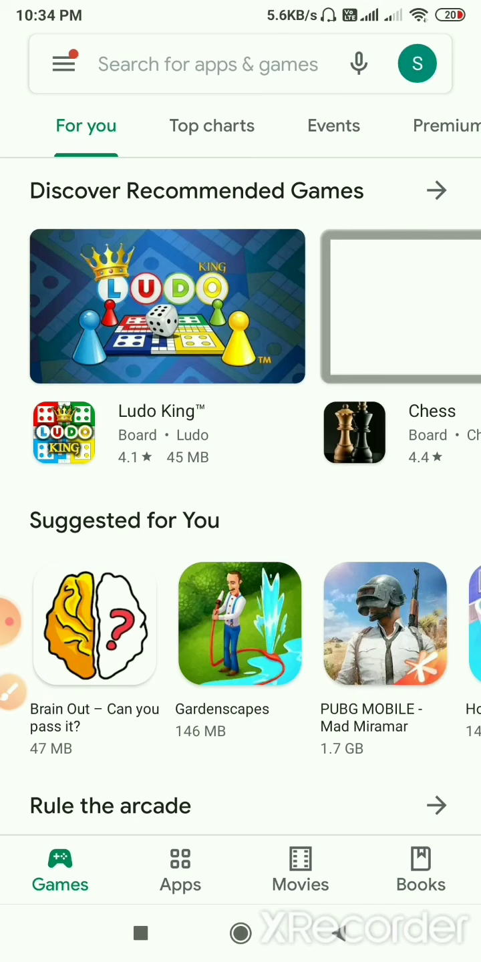
# Step: Search Google Play for 'Google slides' and open the suggested app page
pyautogui.click(207, 64)
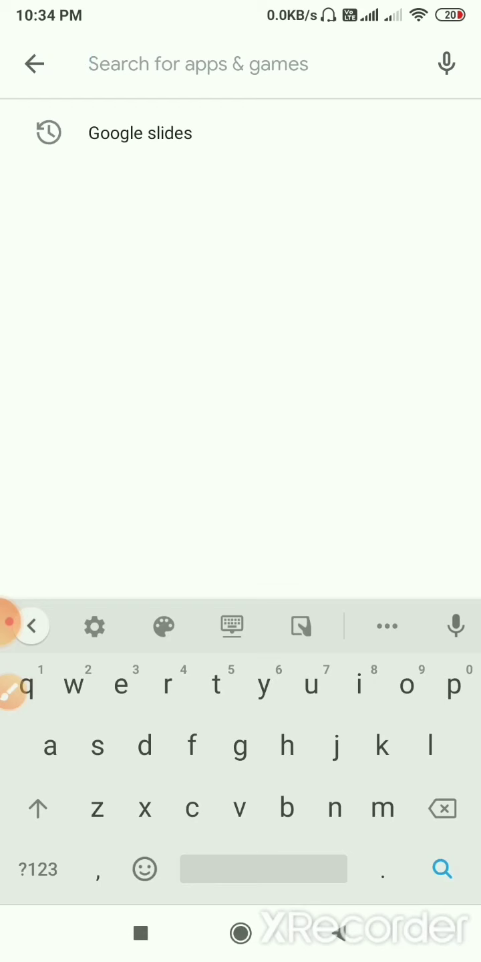
pyautogui.write('goo')
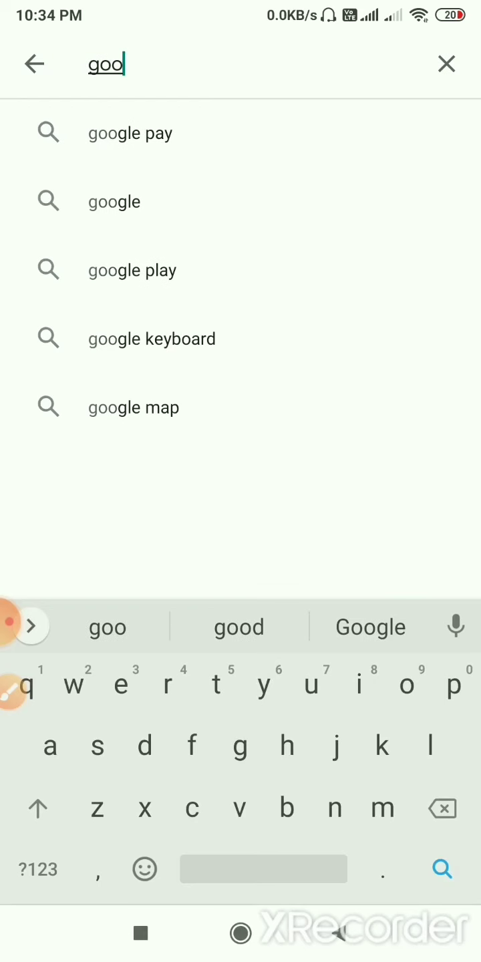
pyautogui.click(371, 627)
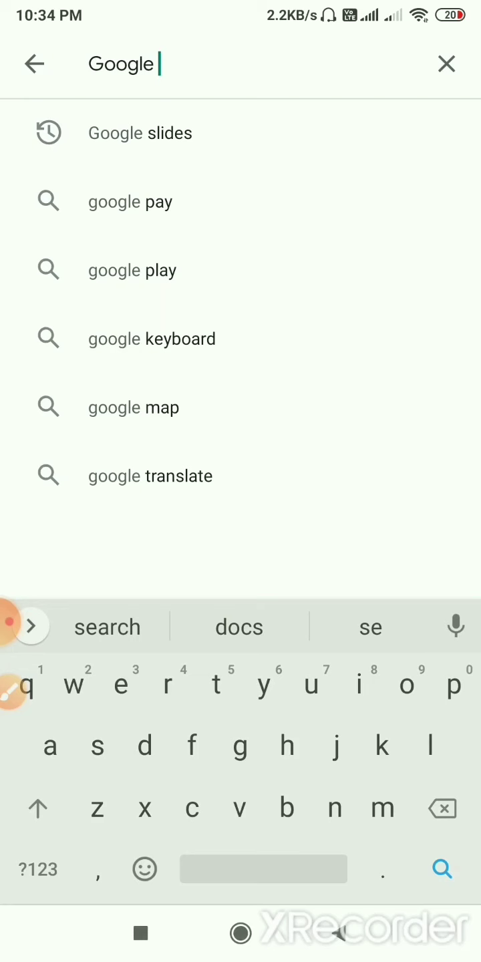
pyautogui.click(141, 133)
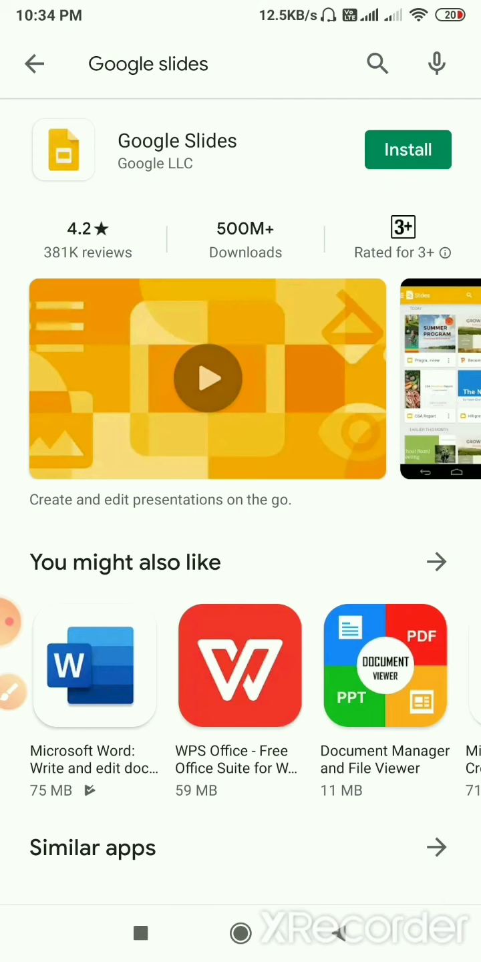
# Step: Install the Google Slides app from its Play Store page
pyautogui.click(12, 692)
pyautogui.moveTo(461, 127); pyautogui.dragTo(461, 157)
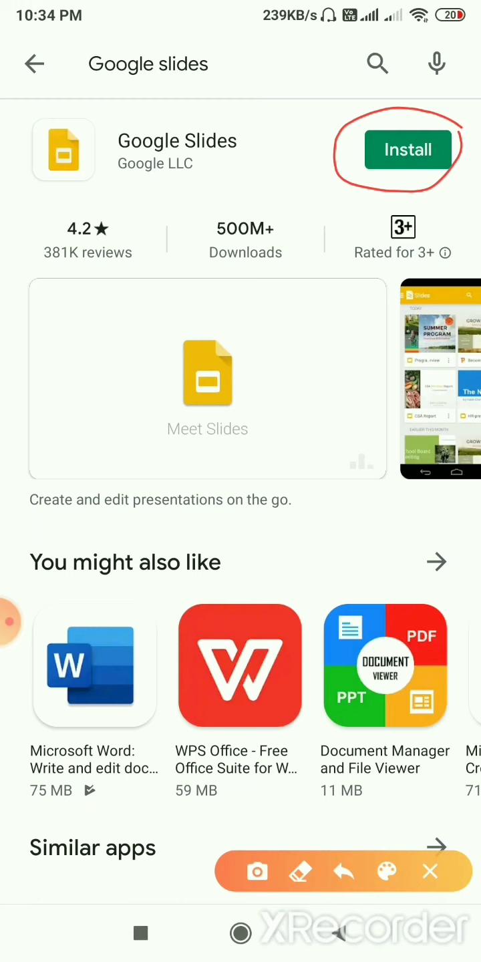
pyautogui.click(430, 871)
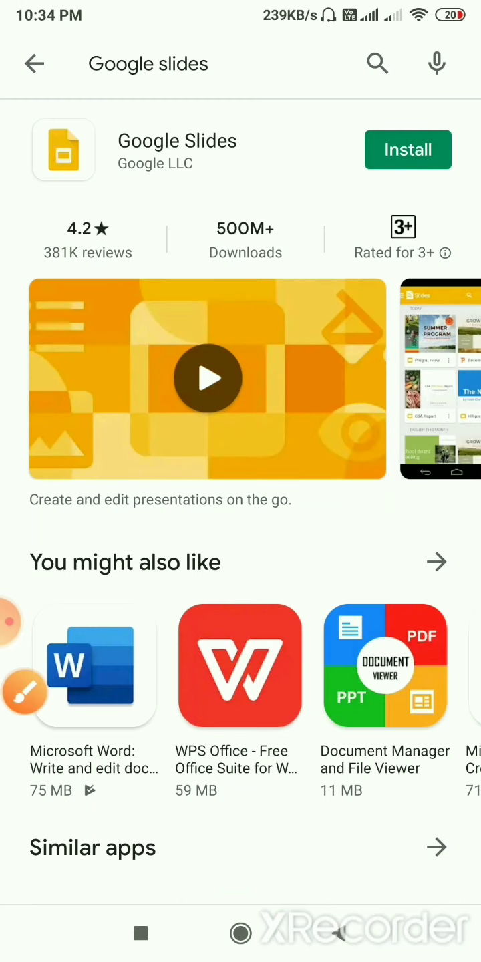
pyautogui.click(407, 150)
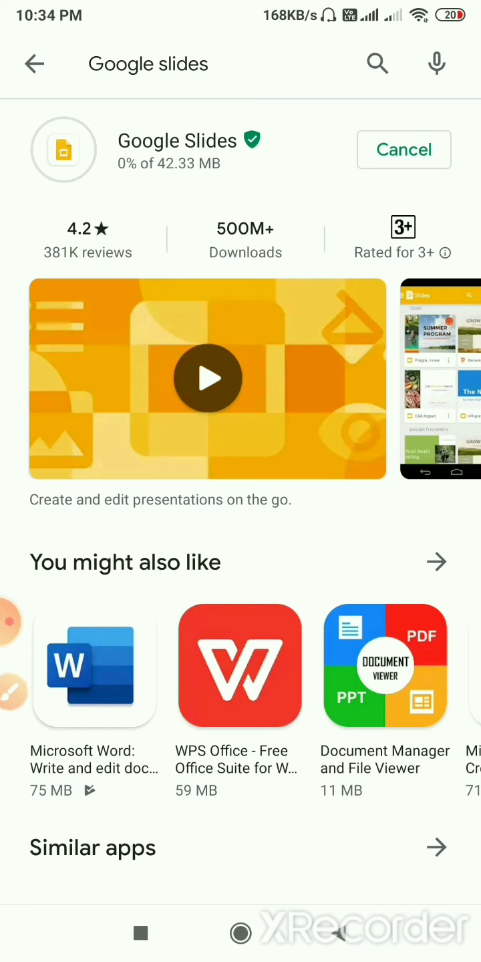
pyautogui.click(10, 621)
pyautogui.click(73, 679)
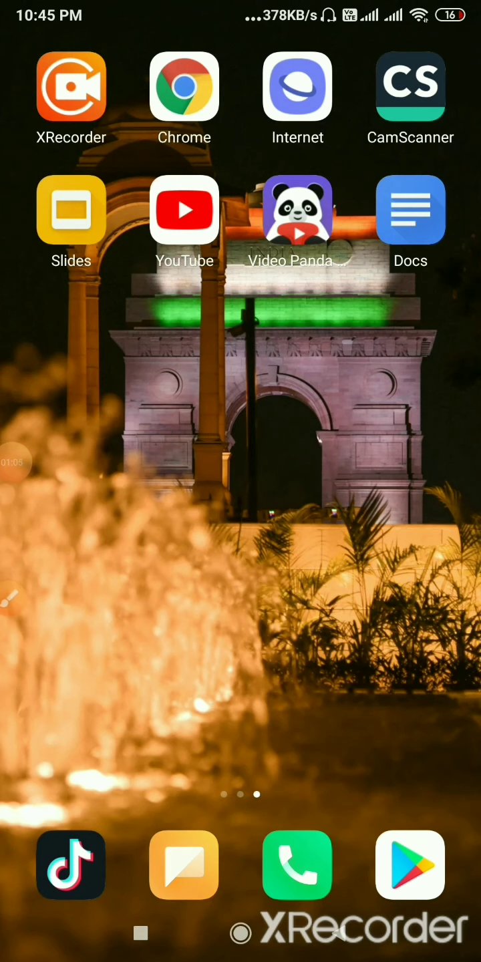
# Step: Open the newly installed Google Slides app to its recent presentations list
pyautogui.click(10, 598)
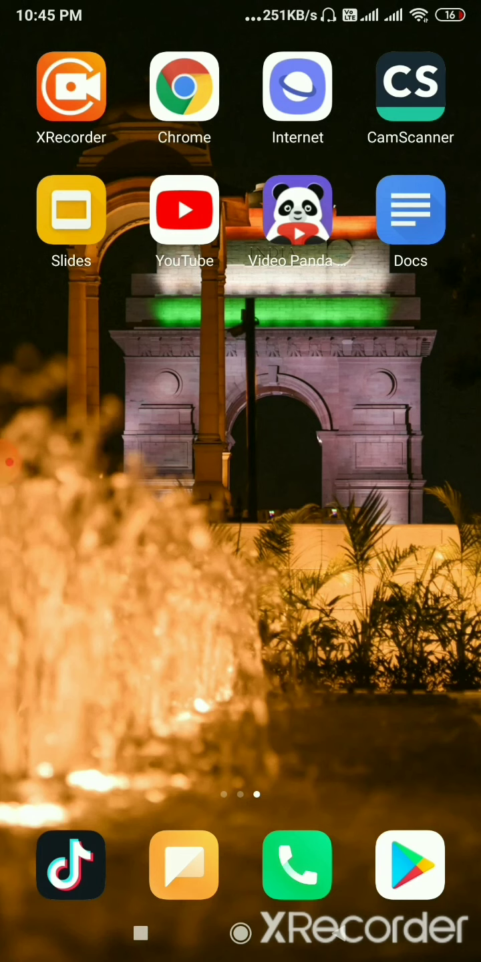
pyautogui.moveTo(101, 150)
pyautogui.mouseDown()
pyautogui.moveTo(34, 183)
pyautogui.moveTo(30, 251)
pyautogui.moveTo(85, 284)
pyautogui.moveTo(127, 198)
pyautogui.moveTo(86, 157)
pyautogui.mouseUp()
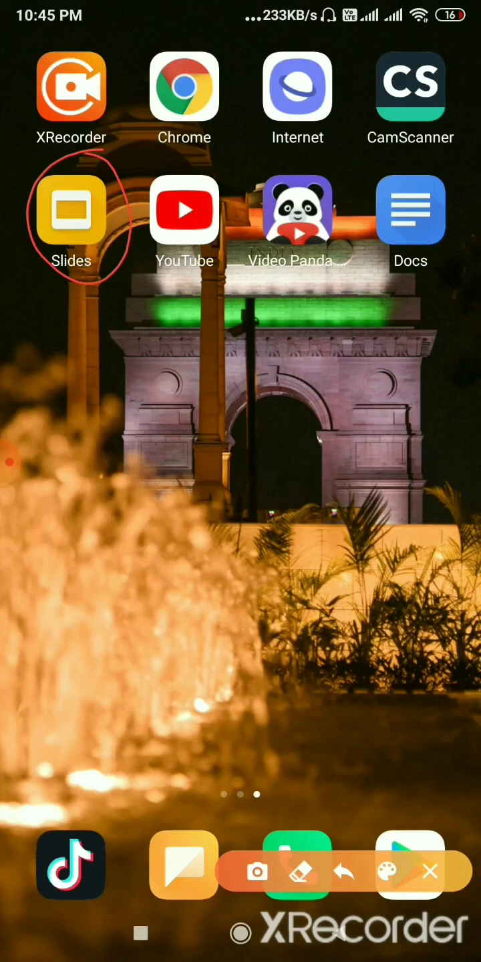
pyautogui.click(429, 871)
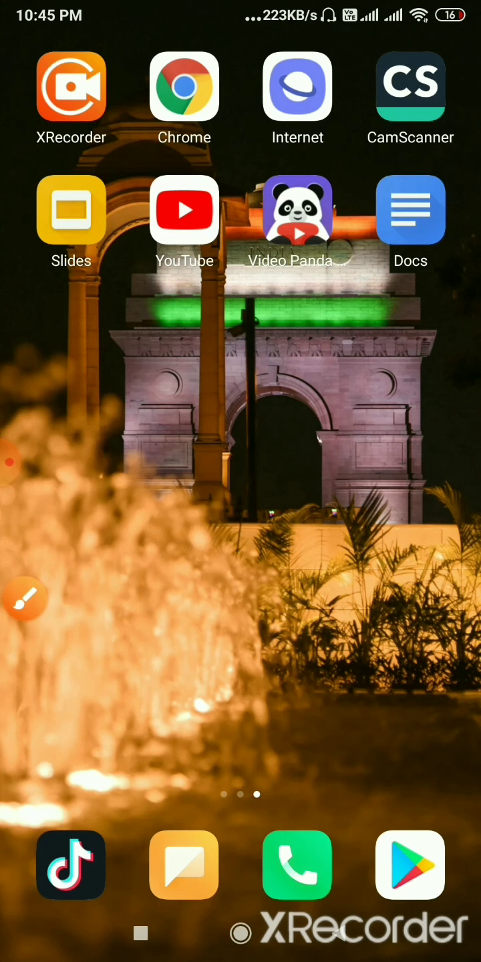
pyautogui.click(71, 210)
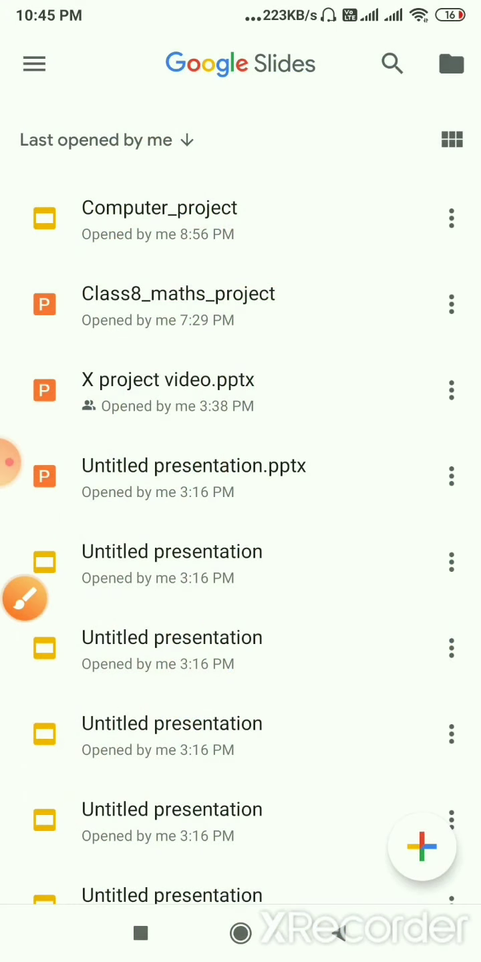
# Step: Create a new PowerPoint file from the + menu, giving a blank title slide
pyautogui.click(25, 598)
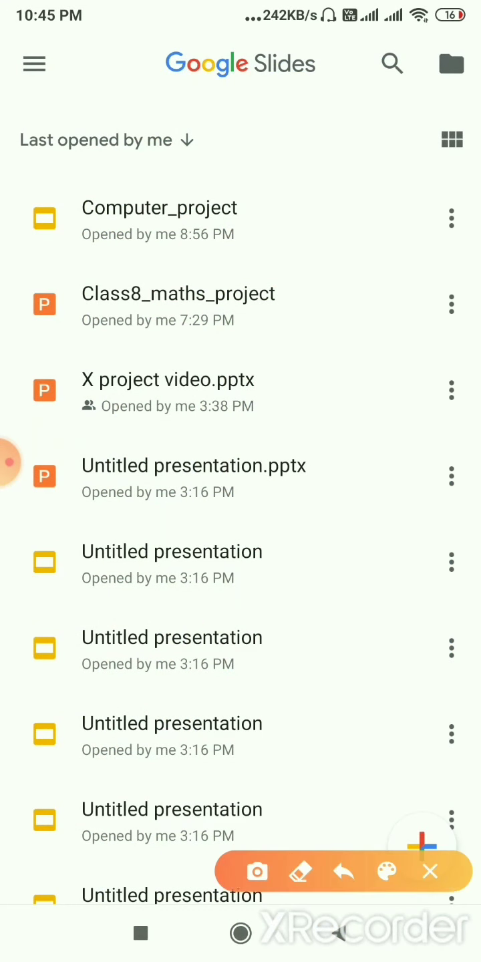
pyautogui.moveTo(454, 772); pyautogui.dragTo(461, 799)
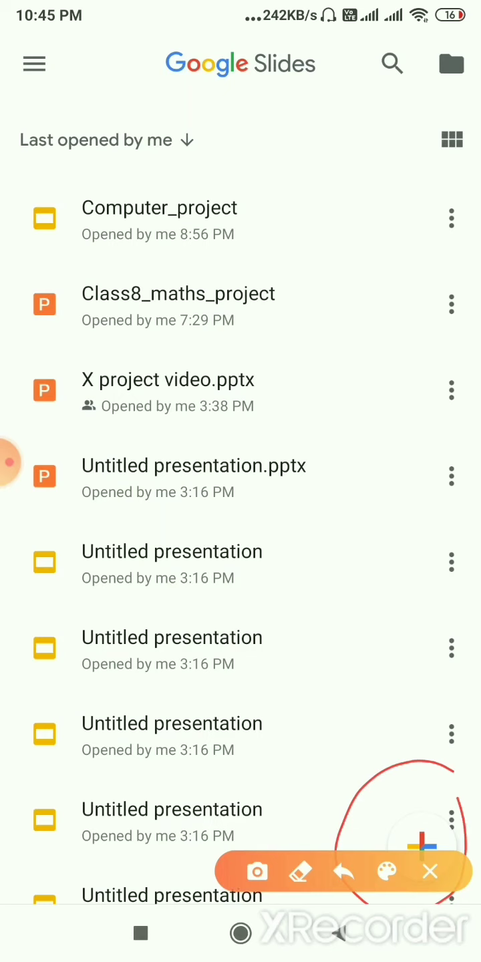
pyautogui.click(430, 871)
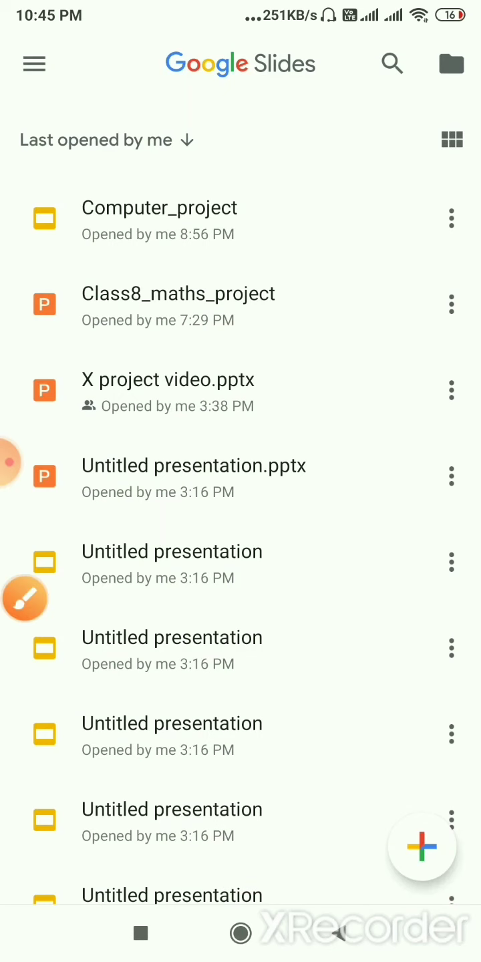
pyautogui.click(421, 846)
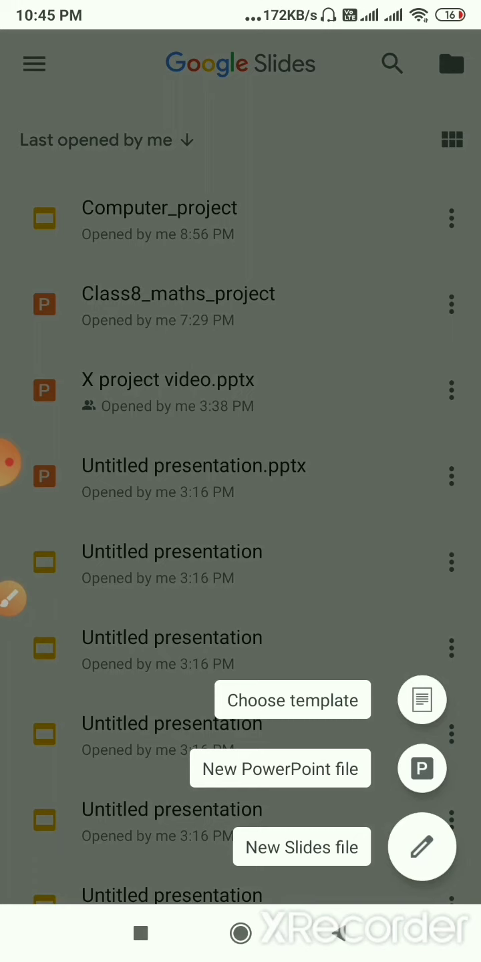
pyautogui.click(281, 769)
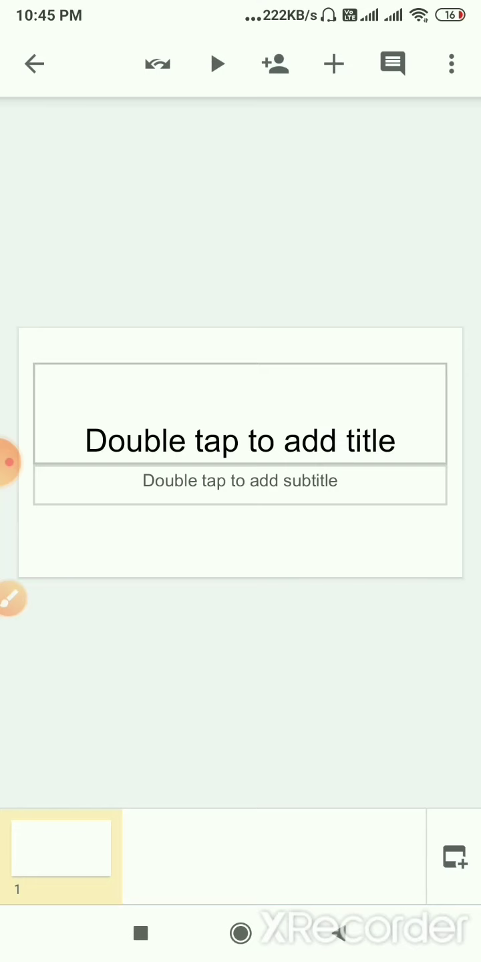
# Step: Enter 'Computer' as the title of slide 1, leaving the subtitle empty
pyautogui.click(240, 427)
pyautogui.click(240, 408)
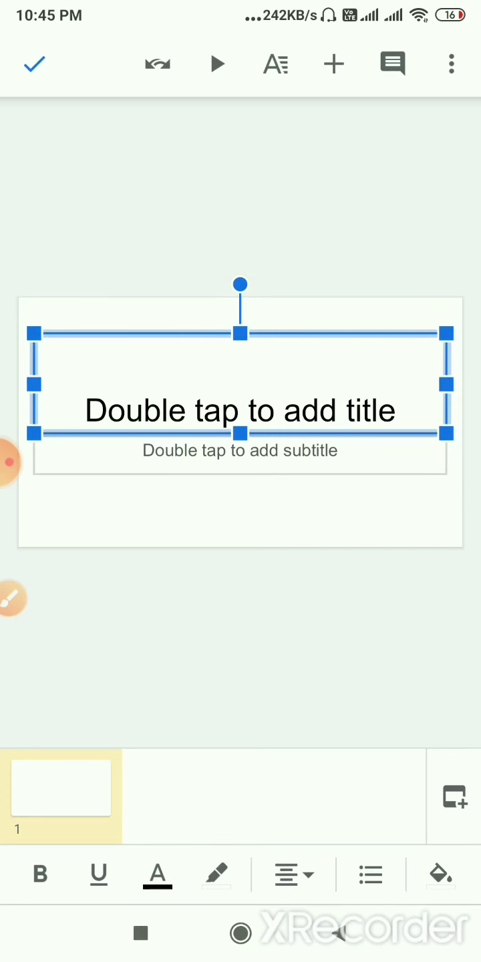
pyautogui.click(240, 385)
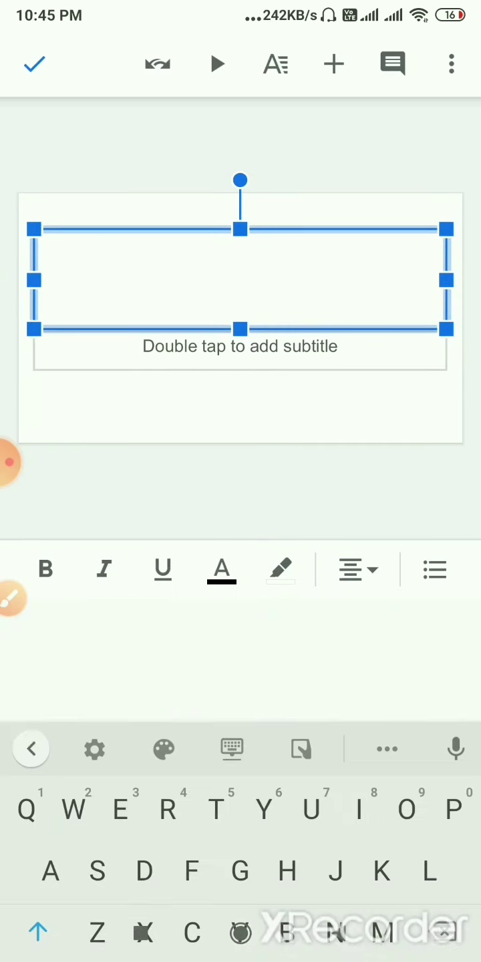
pyautogui.write('C')
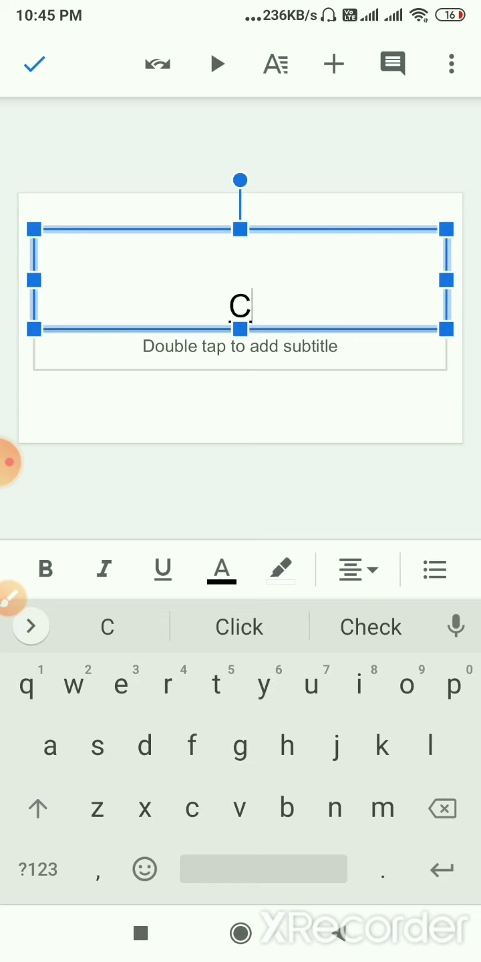
pyautogui.write('o')
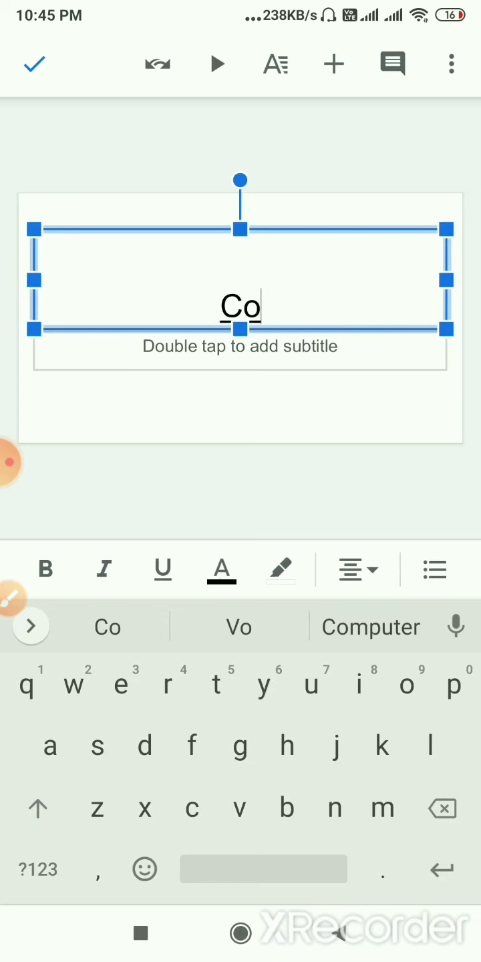
pyautogui.write('mp')
pyautogui.click(240, 627)
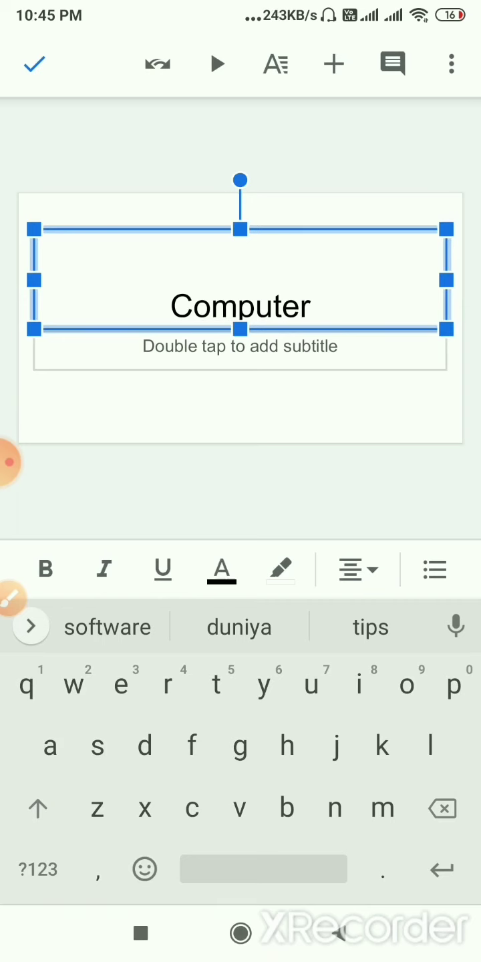
pyautogui.click(238, 306)
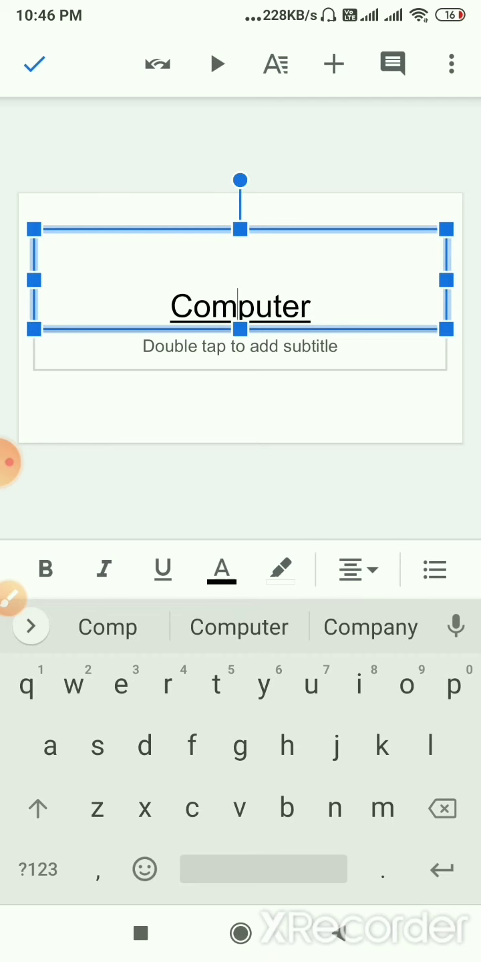
pyautogui.click(240, 346)
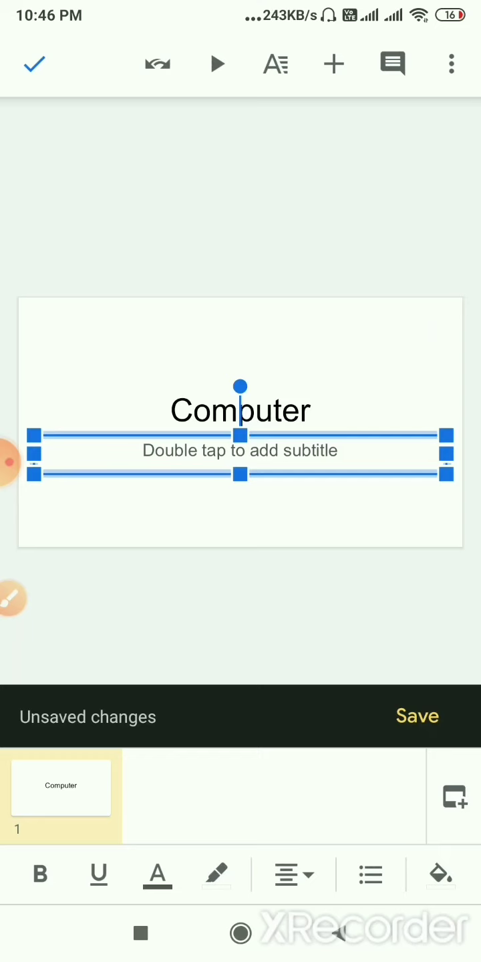
# Step: Highlight the add-slide button with an annotation and bring up the layout choices
pyautogui.click(12, 598)
pyautogui.moveTo(456, 747)
pyautogui.mouseDown()
pyautogui.moveTo(419, 773)
pyautogui.moveTo(423, 816)
pyautogui.moveTo(472, 812)
pyautogui.moveTo(457, 758)
pyautogui.mouseUp()
pyautogui.click(431, 872)
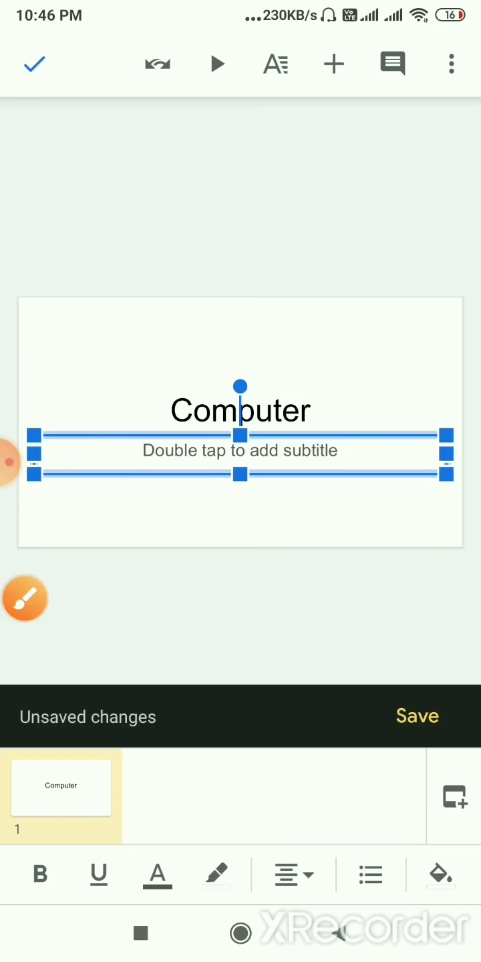
pyautogui.click(455, 796)
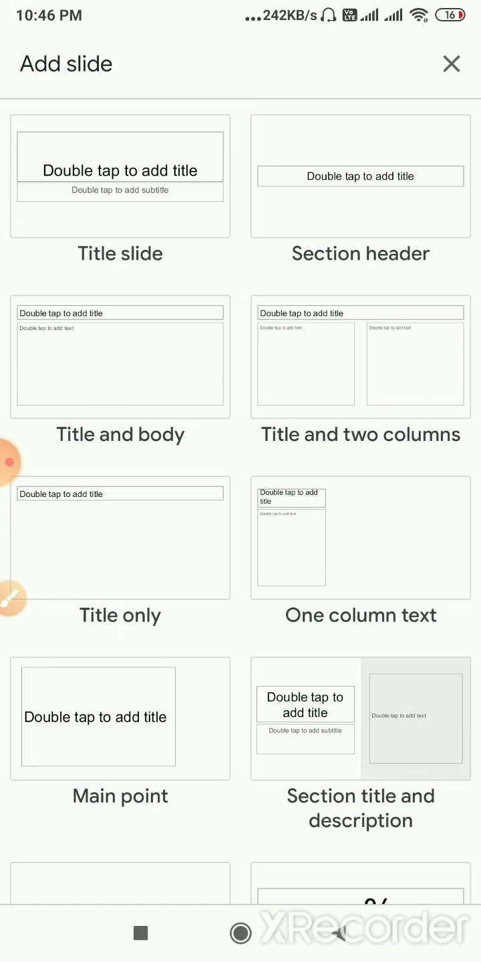
# Step: Add slide two with the Title and body layout and open the presentation options
pyautogui.click(120, 361)
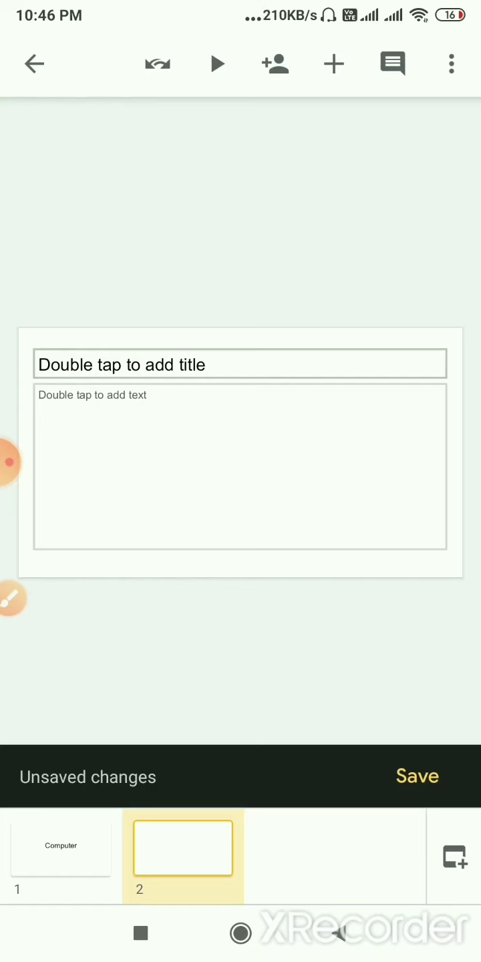
pyautogui.click(10, 599)
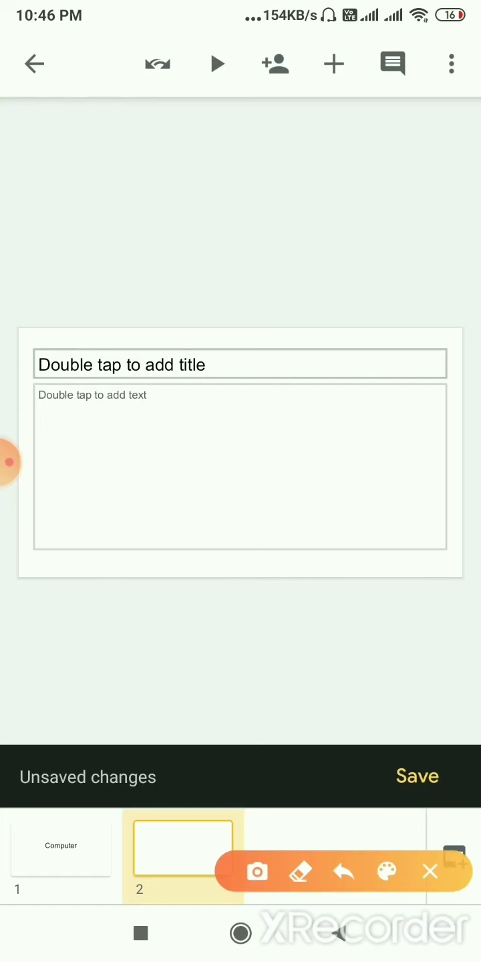
pyautogui.moveTo(471, 34)
pyautogui.mouseDown()
pyautogui.moveTo(431, 60)
pyautogui.moveTo(441, 109)
pyautogui.moveTo(463, 87)
pyautogui.moveTo(460, 48)
pyautogui.mouseUp()
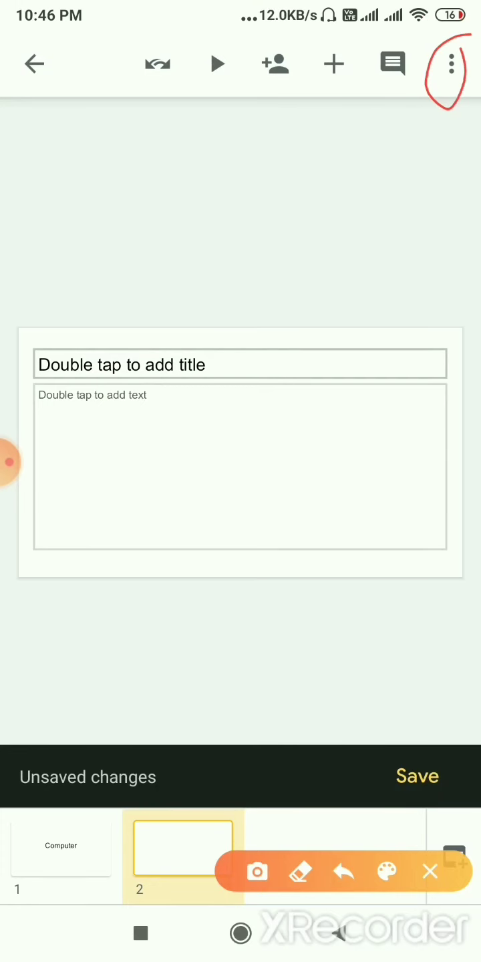
pyautogui.click(430, 871)
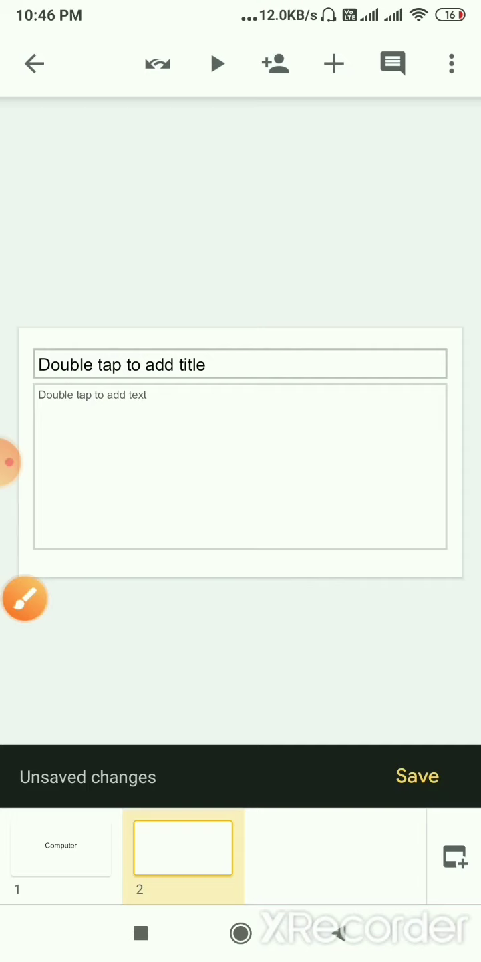
pyautogui.click(452, 64)
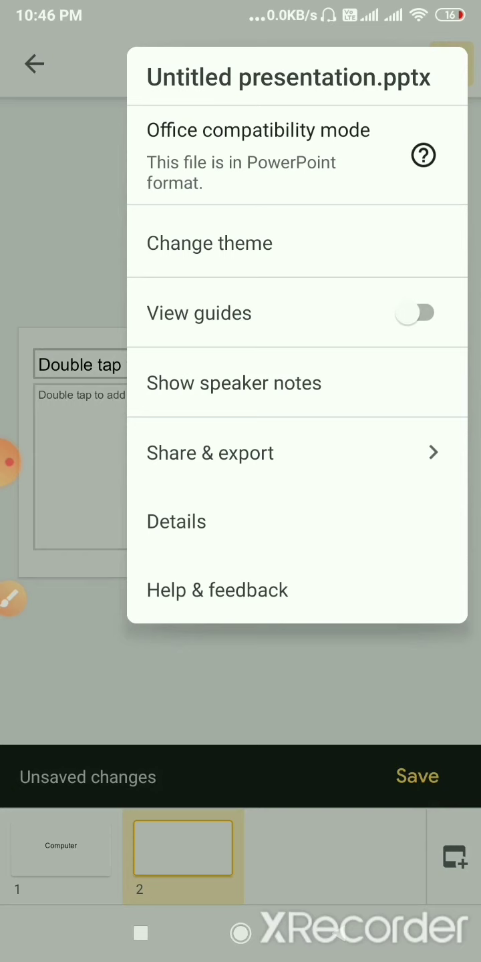
# Step: Apply the Pop theme to the whole presentation from the theme list
pyautogui.click(197, 245)
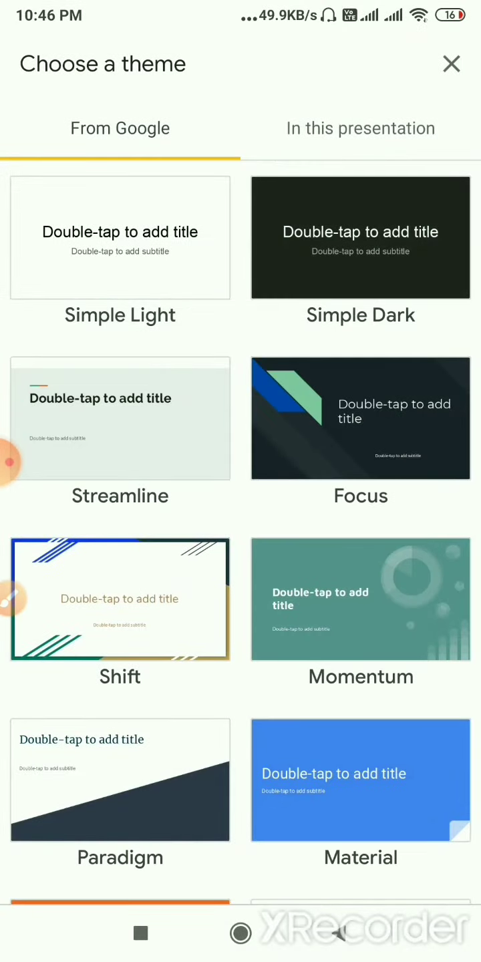
pyautogui.scroll(-8, 241, 534)
pyautogui.scroll(-3, 241, 534)
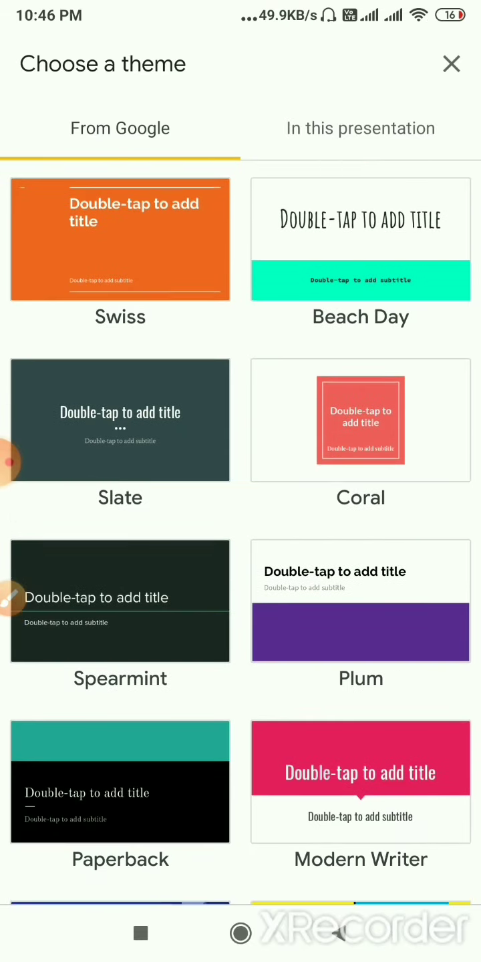
pyautogui.scroll(-3, 240, 534)
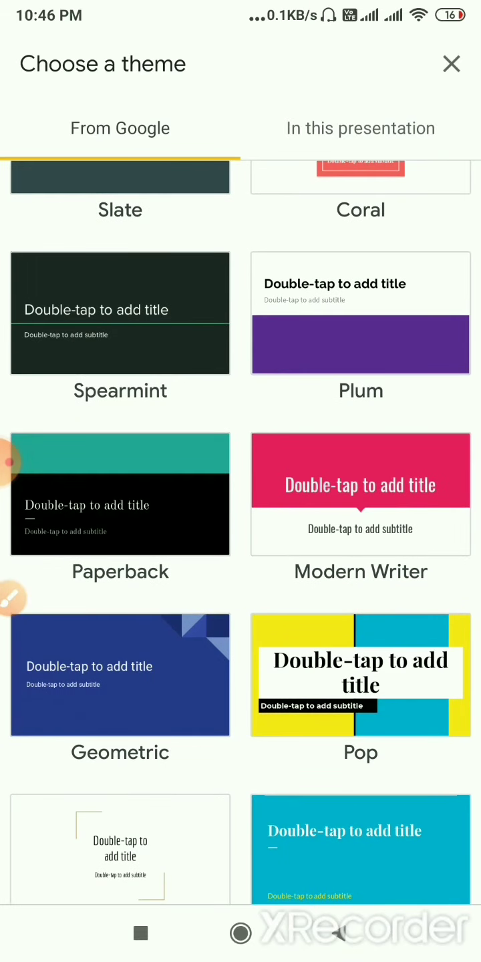
pyautogui.click(120, 314)
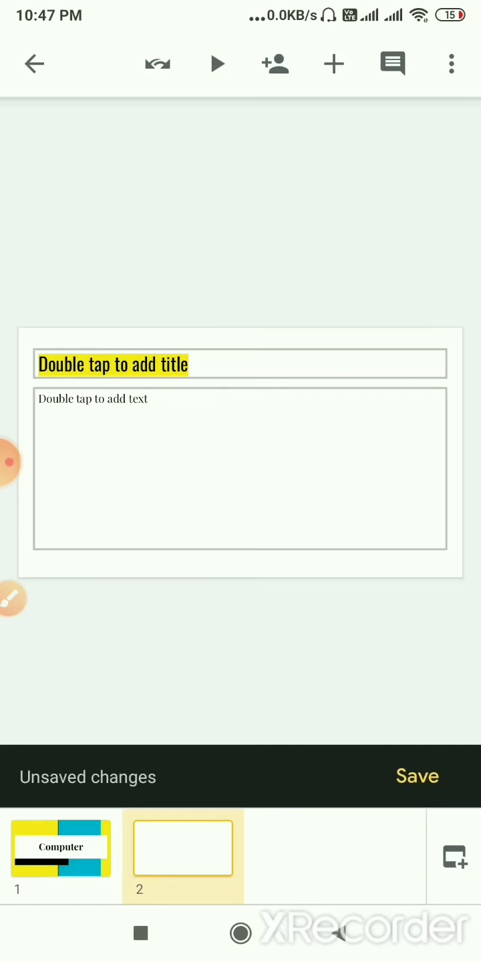
pyautogui.click(12, 598)
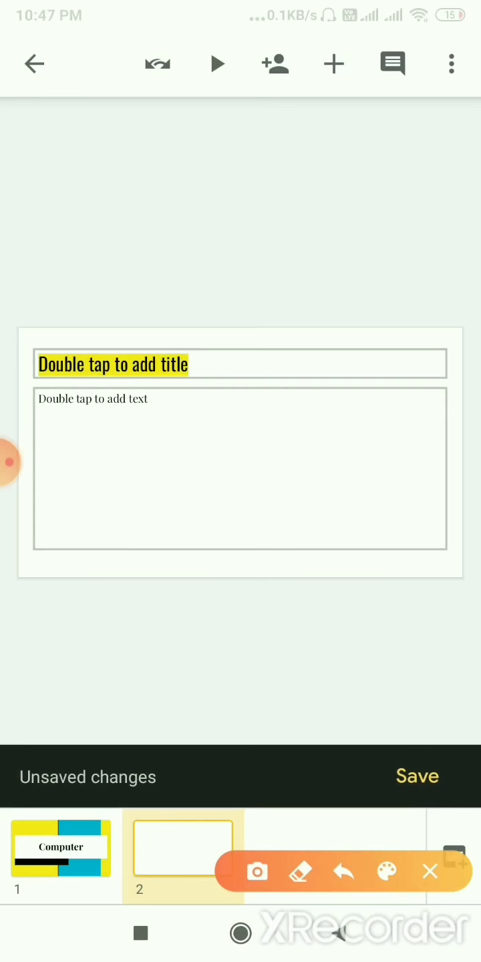
pyautogui.moveTo(360, 43); pyautogui.dragTo(353, 53)
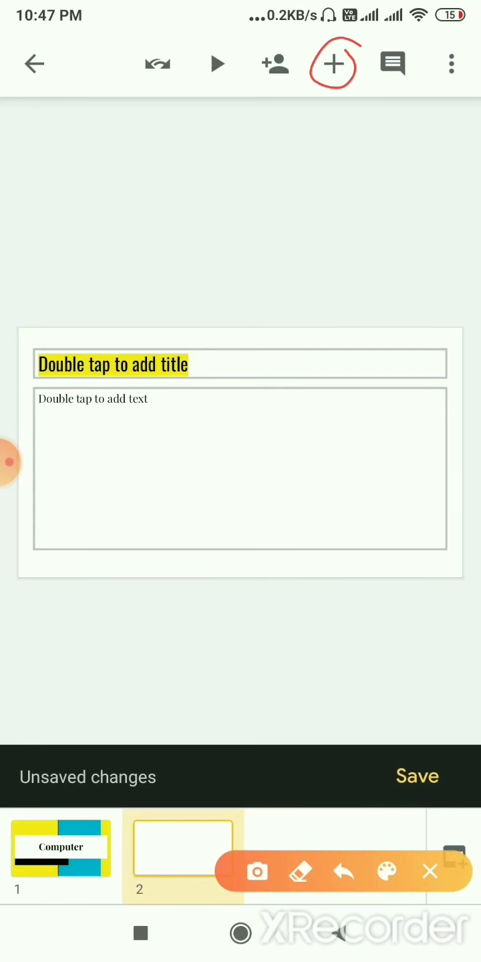
pyautogui.click(429, 871)
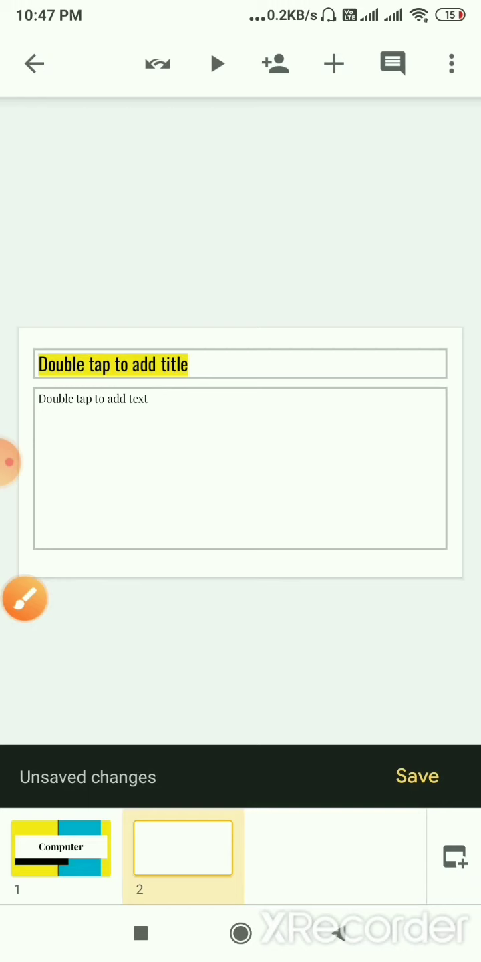
pyautogui.click(334, 64)
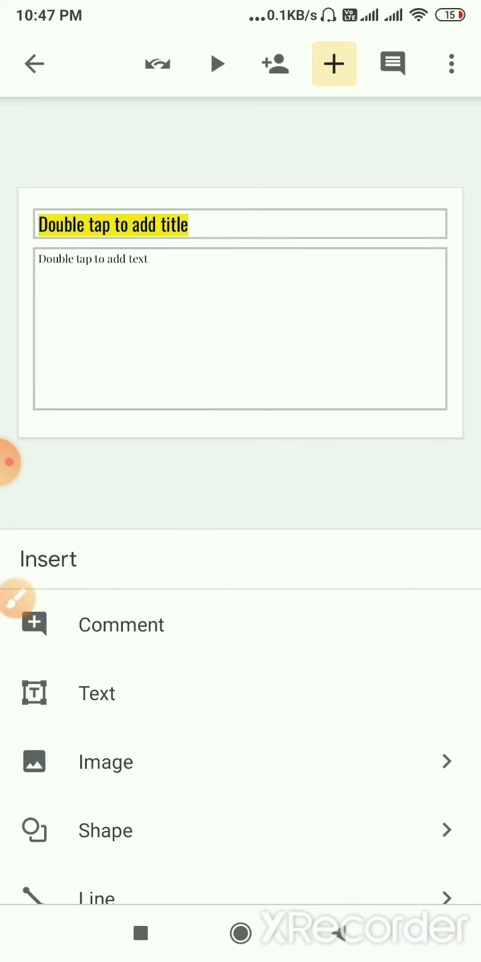
pyautogui.click(10, 598)
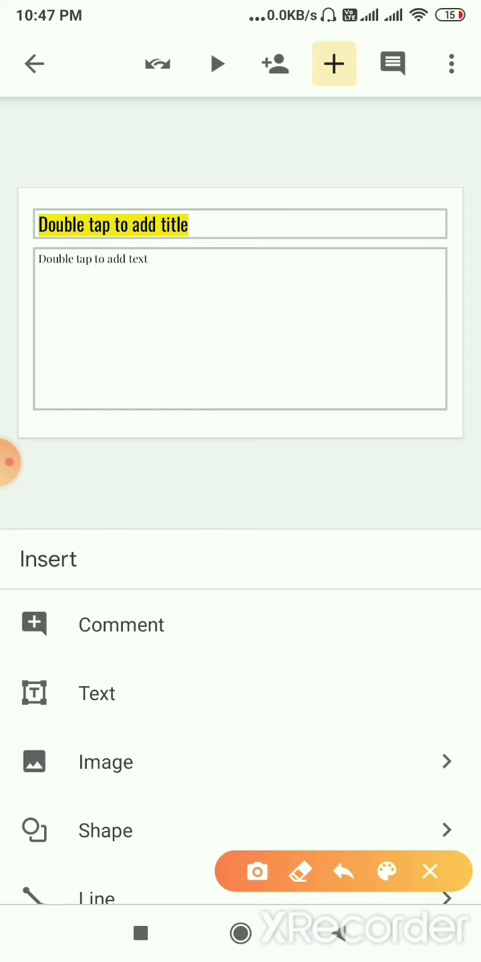
pyautogui.moveTo(29, 720); pyautogui.dragTo(145, 716)
pyautogui.moveTo(34, 795); pyautogui.dragTo(156, 785)
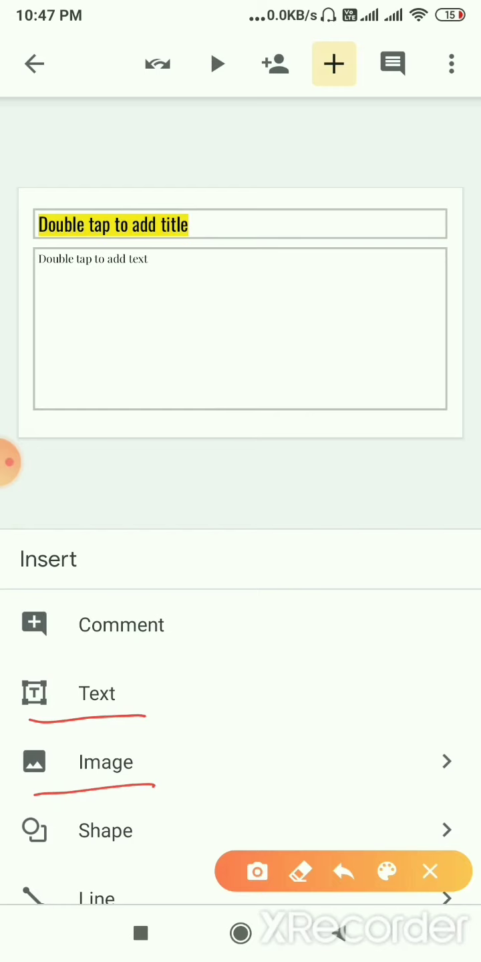
pyautogui.click(430, 871)
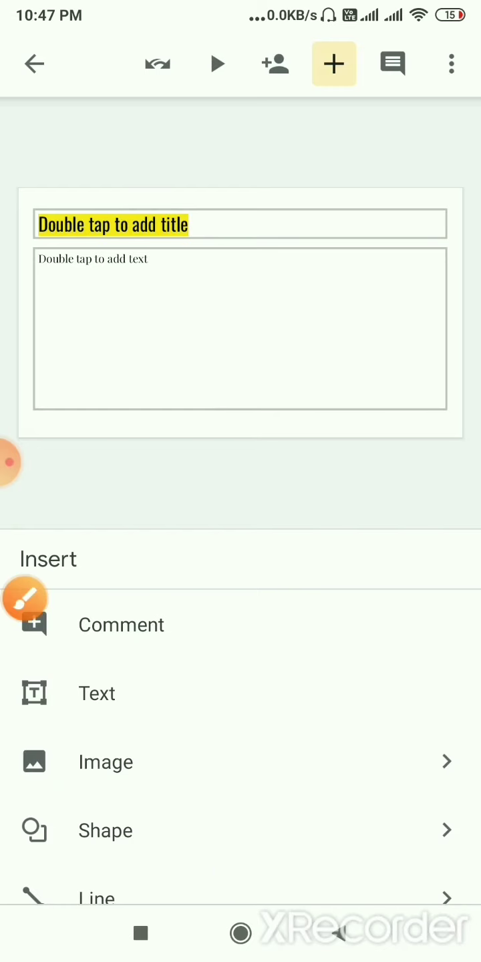
pyautogui.click(40, 762)
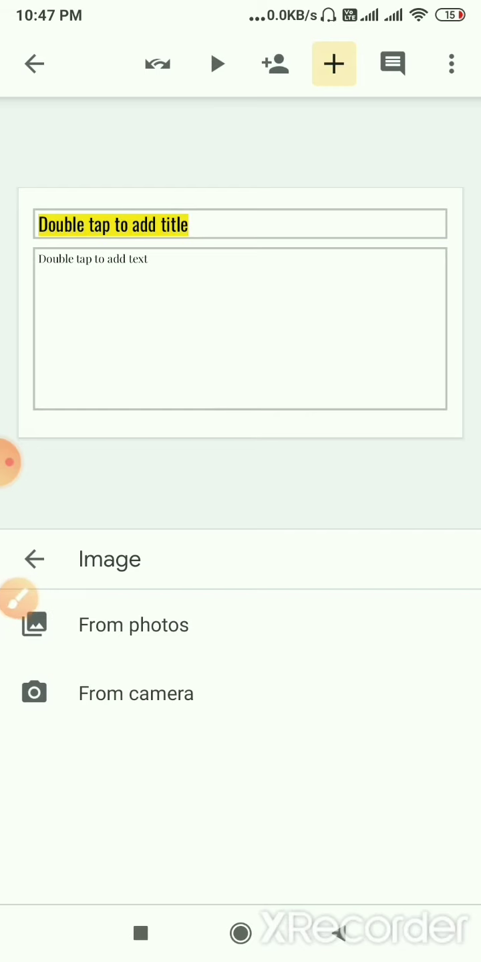
pyautogui.click(25, 598)
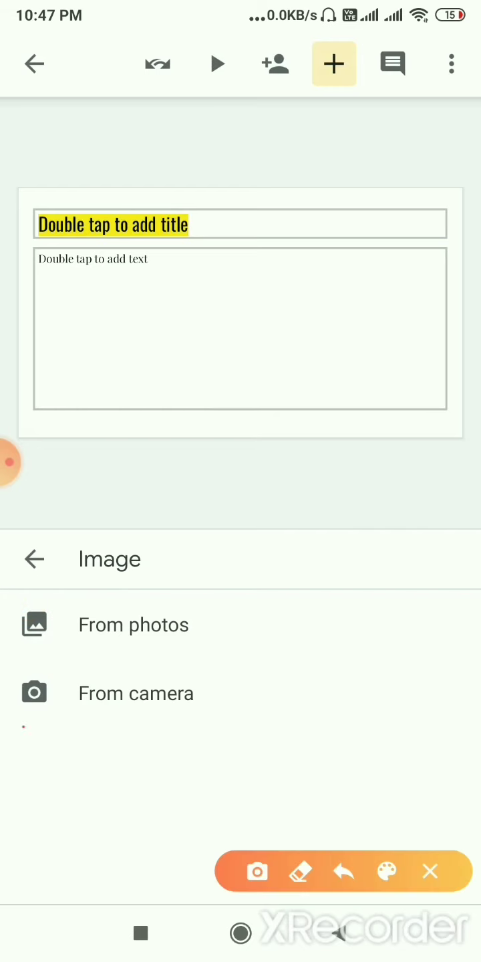
pyautogui.moveTo(24, 727)
pyautogui.mouseDown()
pyautogui.moveTo(120, 732)
pyautogui.moveTo(224, 719)
pyautogui.mouseUp()
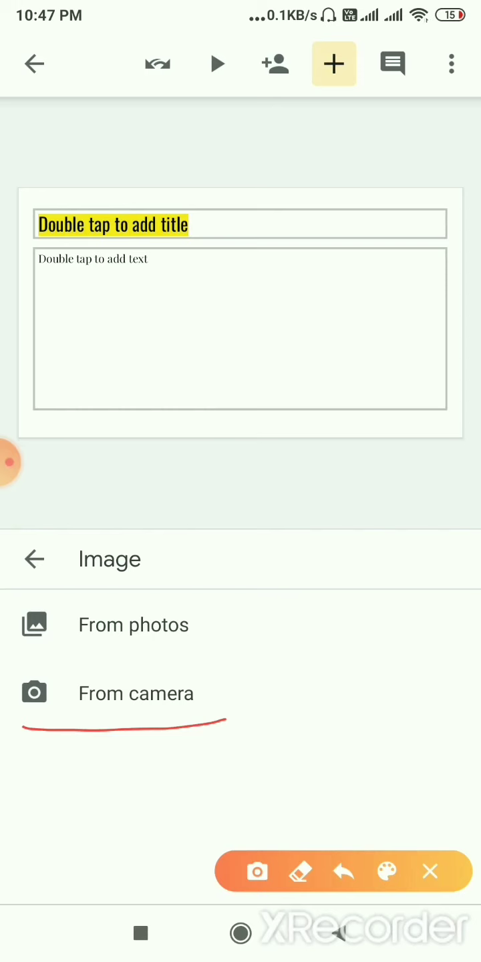
pyautogui.moveTo(32, 646)
pyautogui.mouseDown()
pyautogui.moveTo(86, 648)
pyautogui.moveTo(193, 640)
pyautogui.mouseUp()
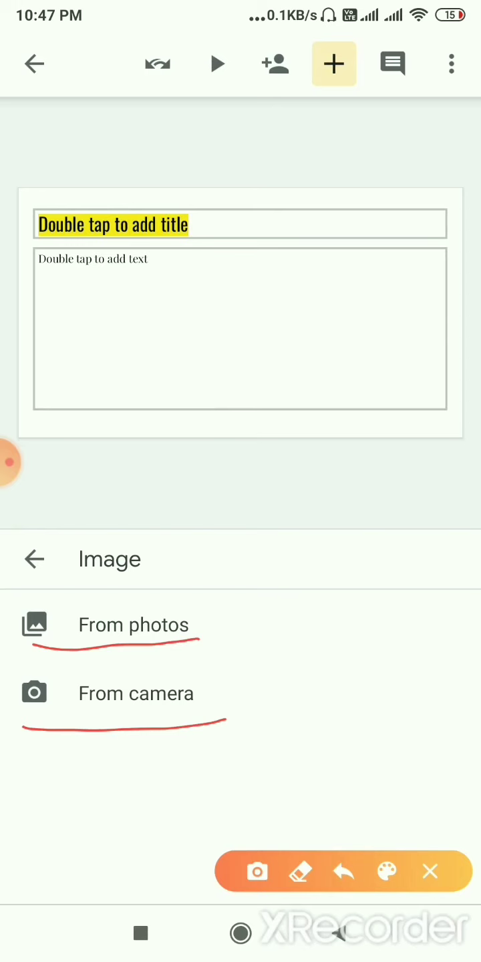
pyautogui.click(430, 871)
pyautogui.click(339, 934)
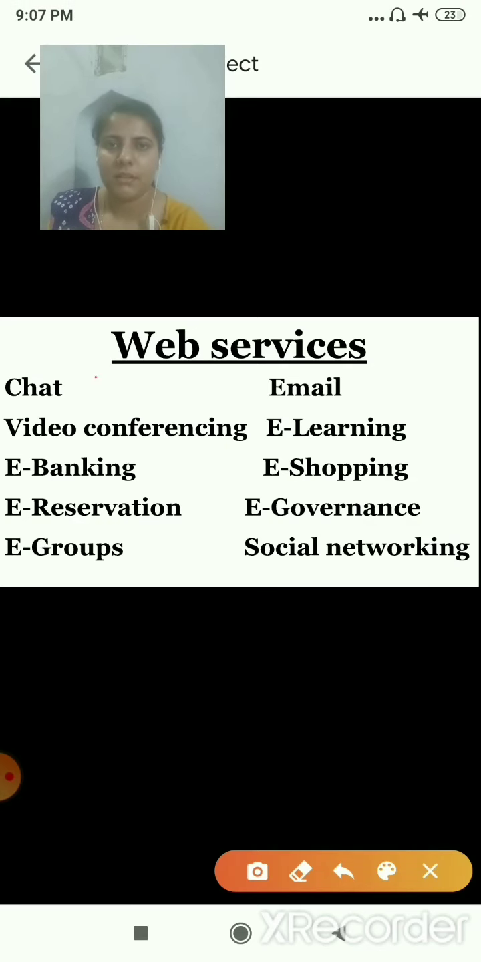
# Step: Underline the 'Web services' heading with the recorder's pen
pyautogui.moveTo(96, 378); pyautogui.dragTo(407, 369)
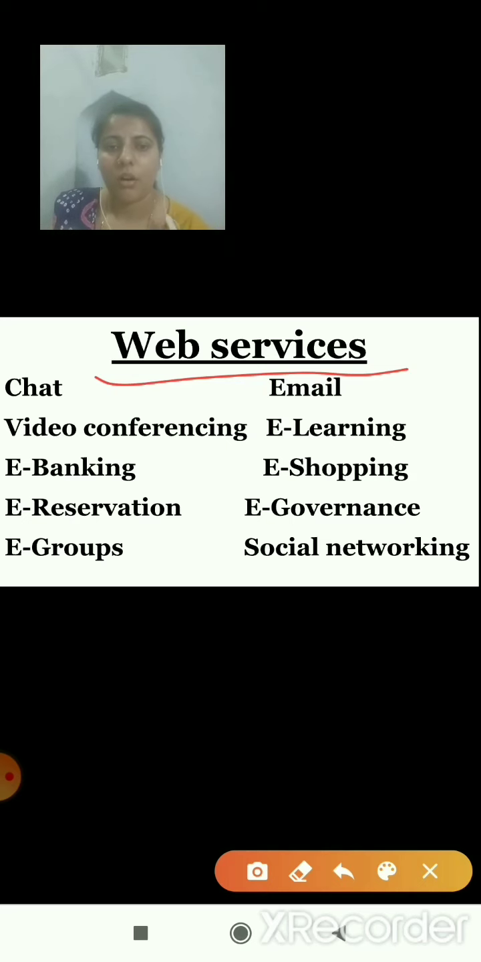
# Step: Put red ticks on Chat, Email, Video conferencing, E-Learning, E-Banking, E-Shopping, E-Reservation and E-Governance
pyautogui.moveTo(98, 385)
pyautogui.mouseDown()
pyautogui.moveTo(103, 400)
pyautogui.moveTo(177, 393)
pyautogui.mouseUp()
pyautogui.moveTo(365, 390)
pyautogui.mouseDown()
pyautogui.moveTo(422, 370)
pyautogui.moveTo(427, 377)
pyautogui.mouseUp()
pyautogui.moveTo(171, 448)
pyautogui.mouseDown()
pyautogui.moveTo(179, 463)
pyautogui.moveTo(244, 423)
pyautogui.moveTo(249, 431)
pyautogui.mouseUp()
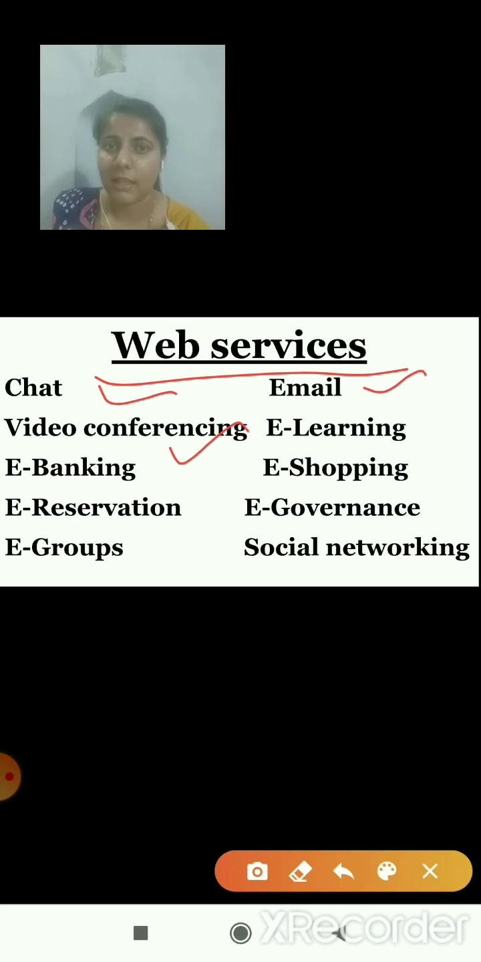
pyautogui.moveTo(421, 426)
pyautogui.mouseDown()
pyautogui.moveTo(436, 437)
pyautogui.moveTo(468, 425)
pyautogui.mouseUp()
pyautogui.moveTo(163, 472)
pyautogui.mouseDown()
pyautogui.moveTo(188, 478)
pyautogui.moveTo(212, 468)
pyautogui.mouseUp()
pyautogui.moveTo(438, 468)
pyautogui.mouseDown()
pyautogui.moveTo(461, 469)
pyautogui.moveTo(479, 454)
pyautogui.mouseUp()
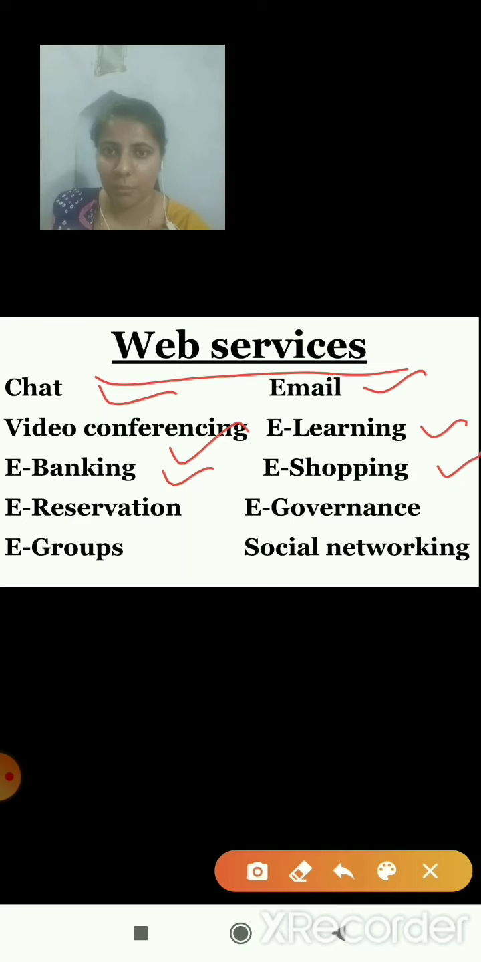
pyautogui.moveTo(164, 529)
pyautogui.mouseDown()
pyautogui.moveTo(195, 513)
pyautogui.moveTo(226, 512)
pyautogui.mouseUp()
pyautogui.moveTo(388, 528); pyautogui.dragTo(461, 519)
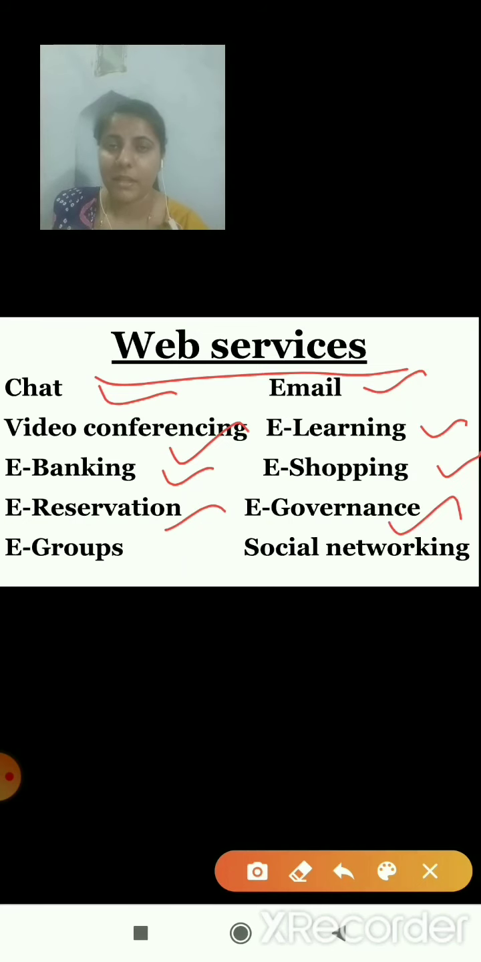